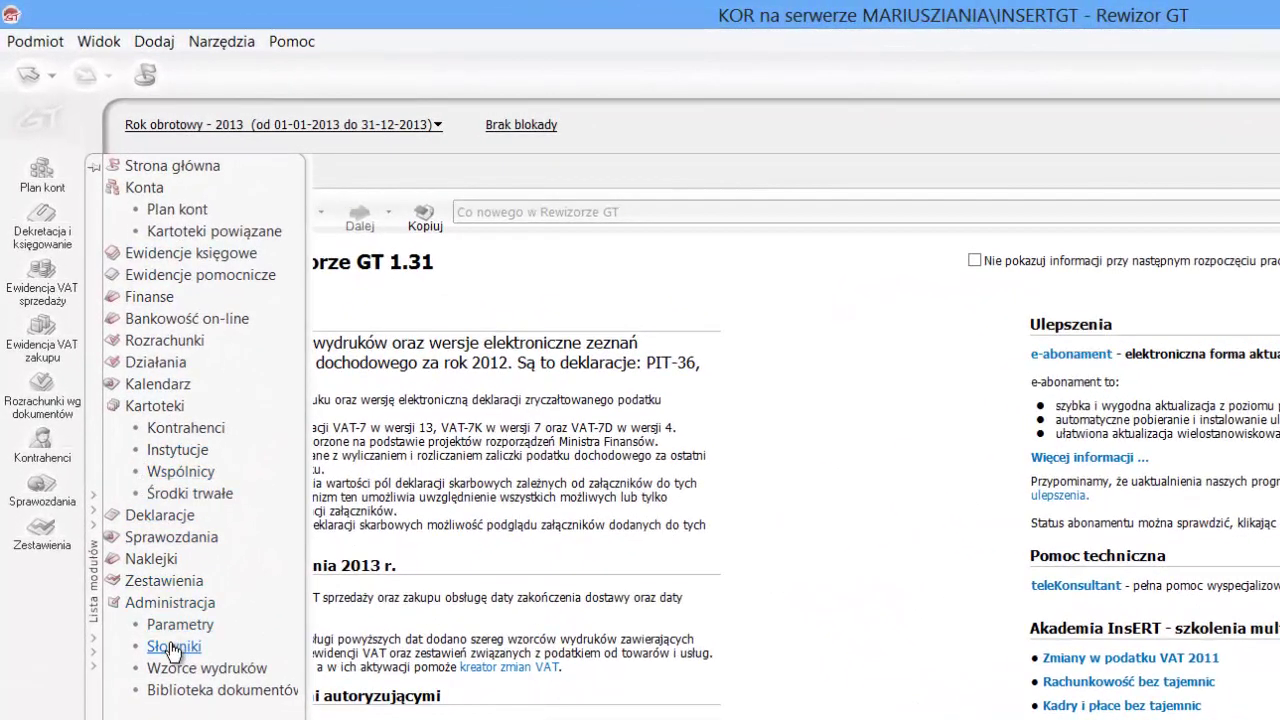
# Open the Kategorie dictionary from Słowniki and add a category named "Amortyzacja".
pyautogui.click(173, 648)
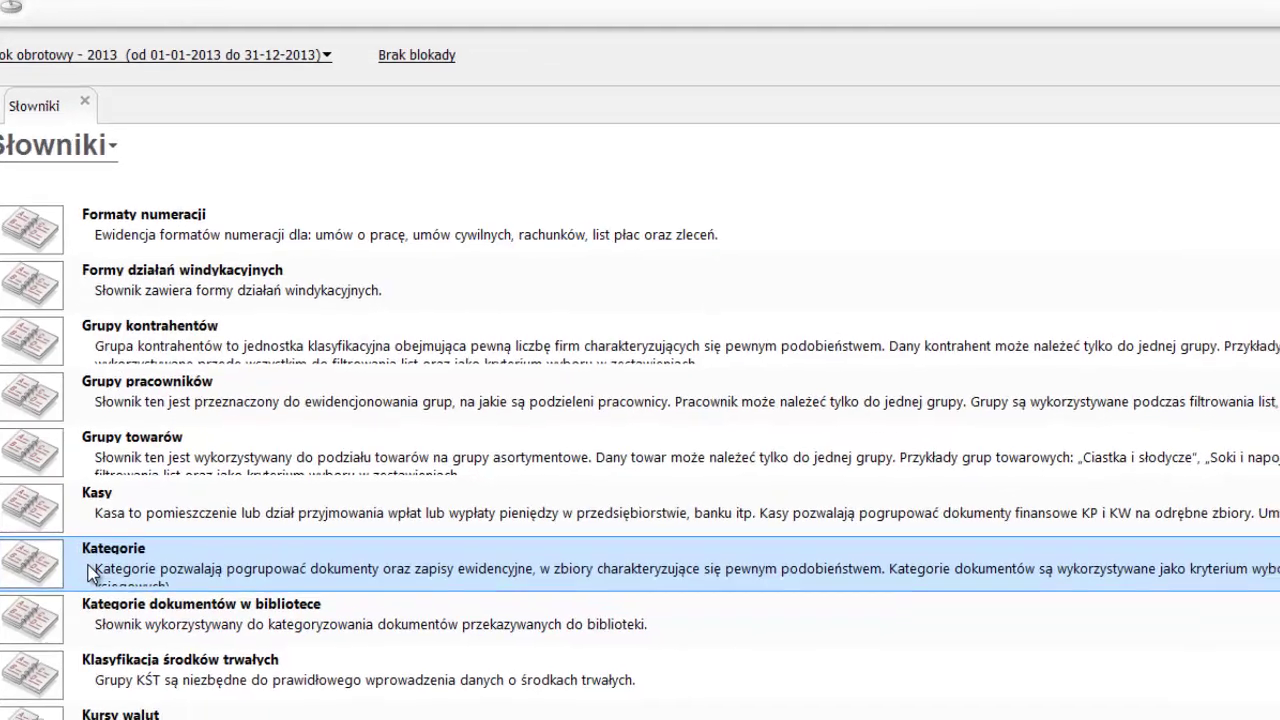
pyautogui.doubleClick(218, 604)
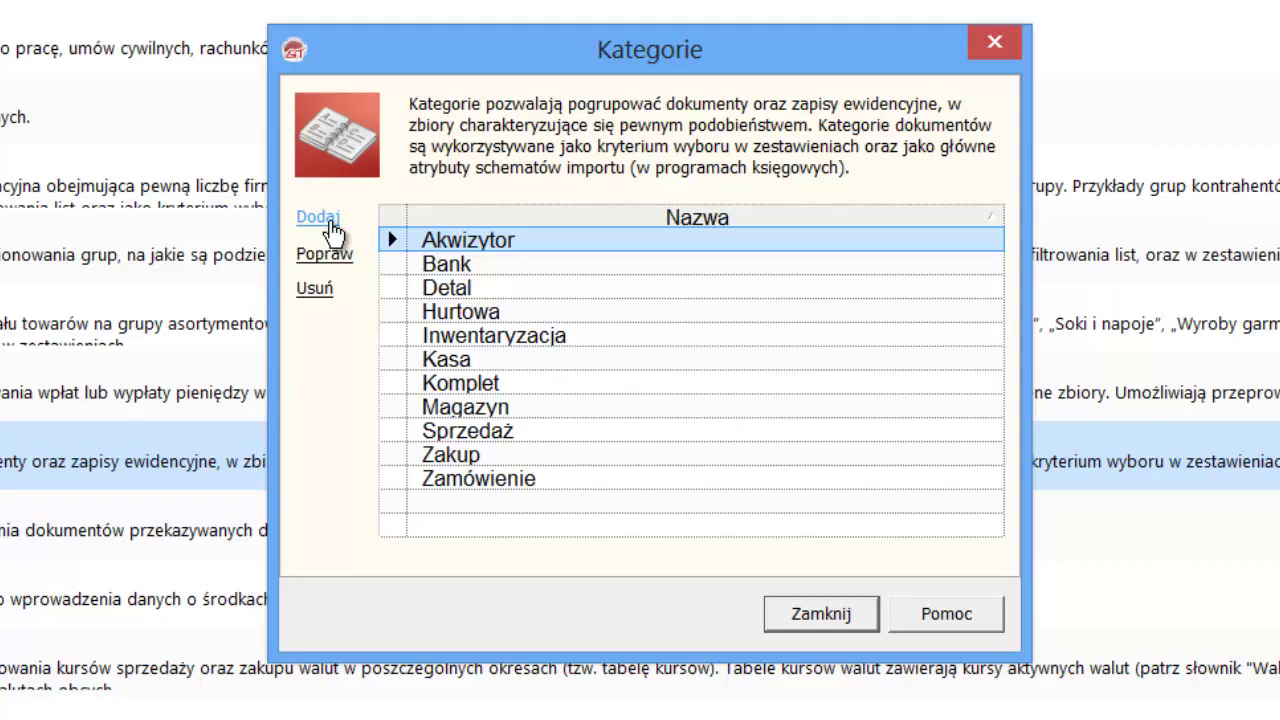
pyautogui.click(330, 221)
pyautogui.write('A')
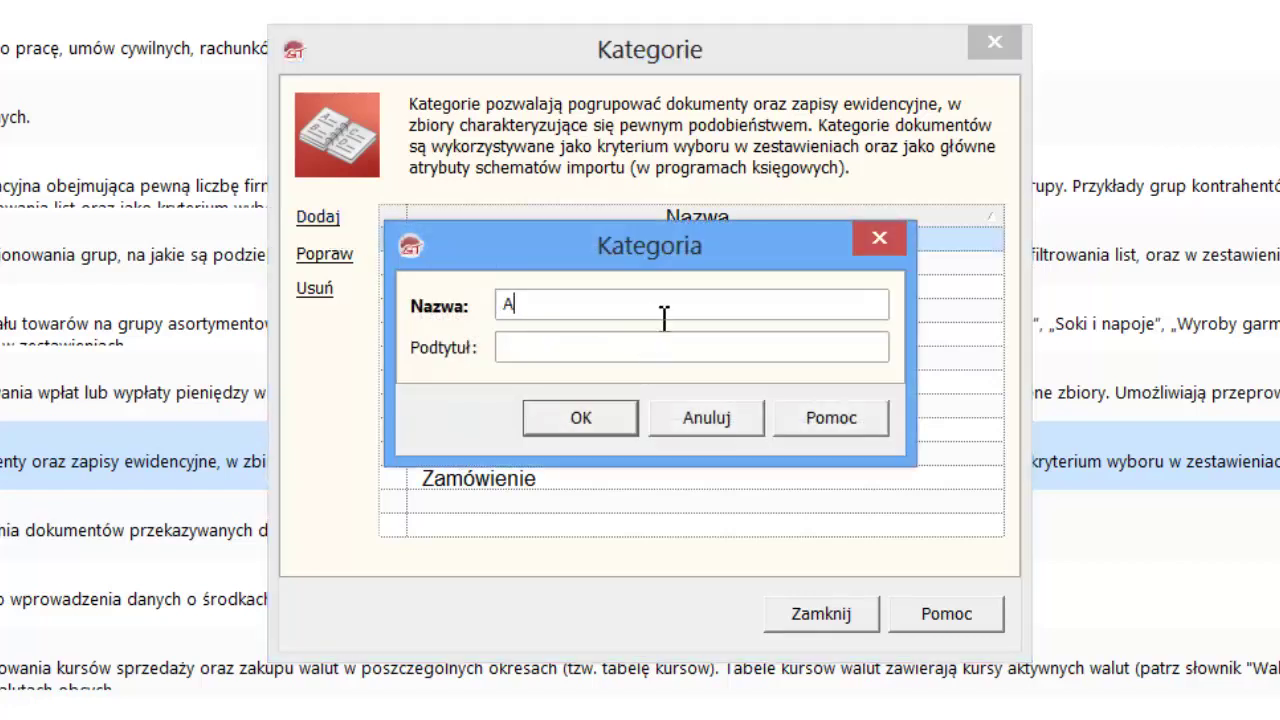
pyautogui.write('mortyzacj')
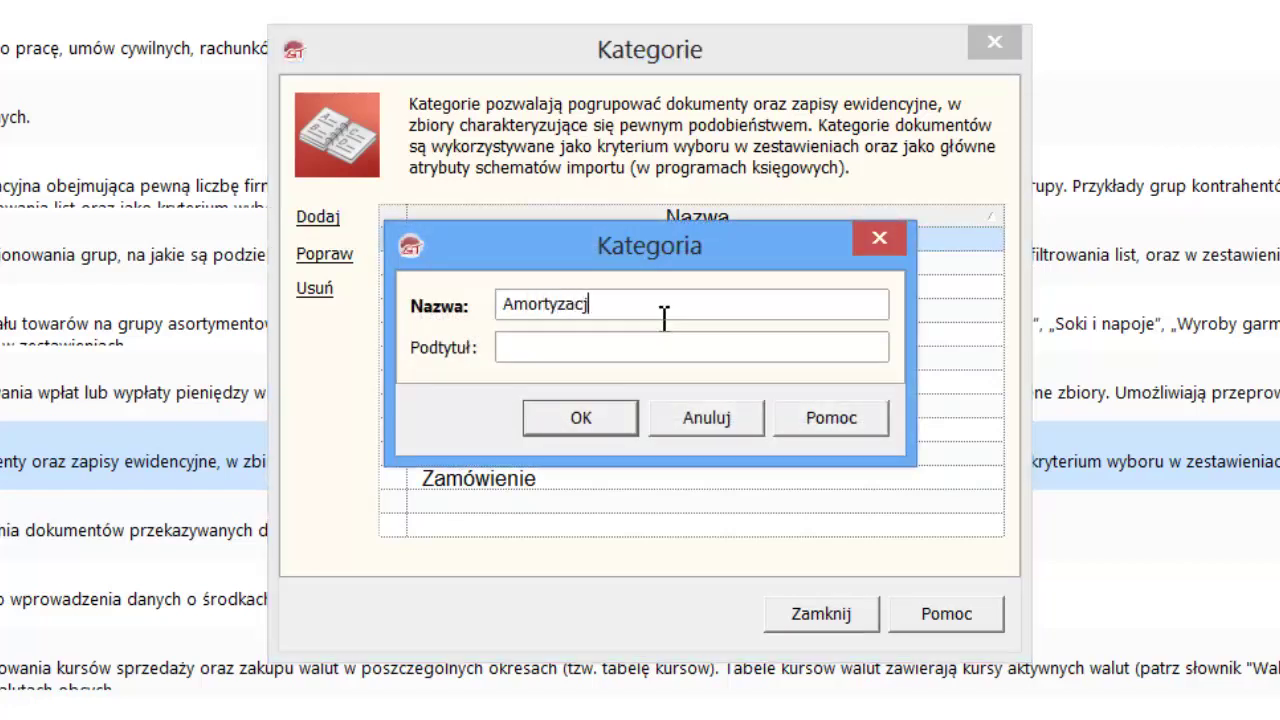
pyautogui.write('a')
pyautogui.click(592, 419)
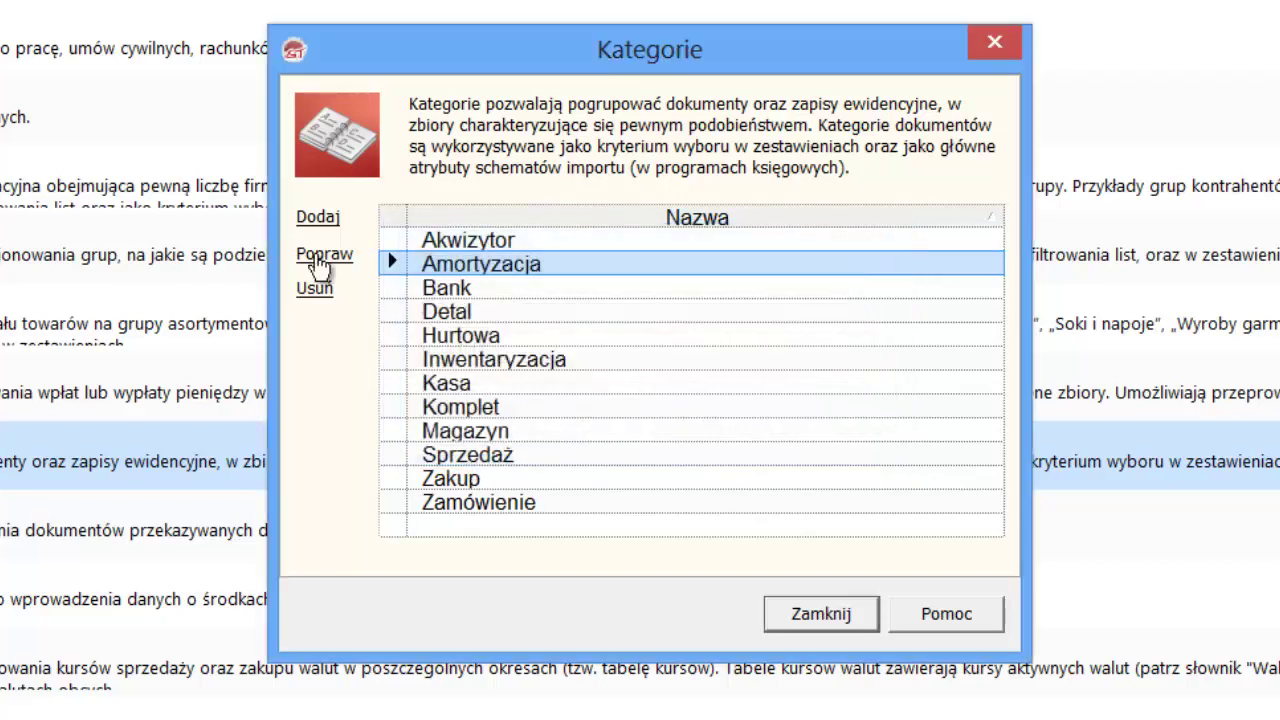
# Add a category named "Przyjęcie środka trwałego" to the Kategorie dictionary.
pyautogui.click(322, 218)
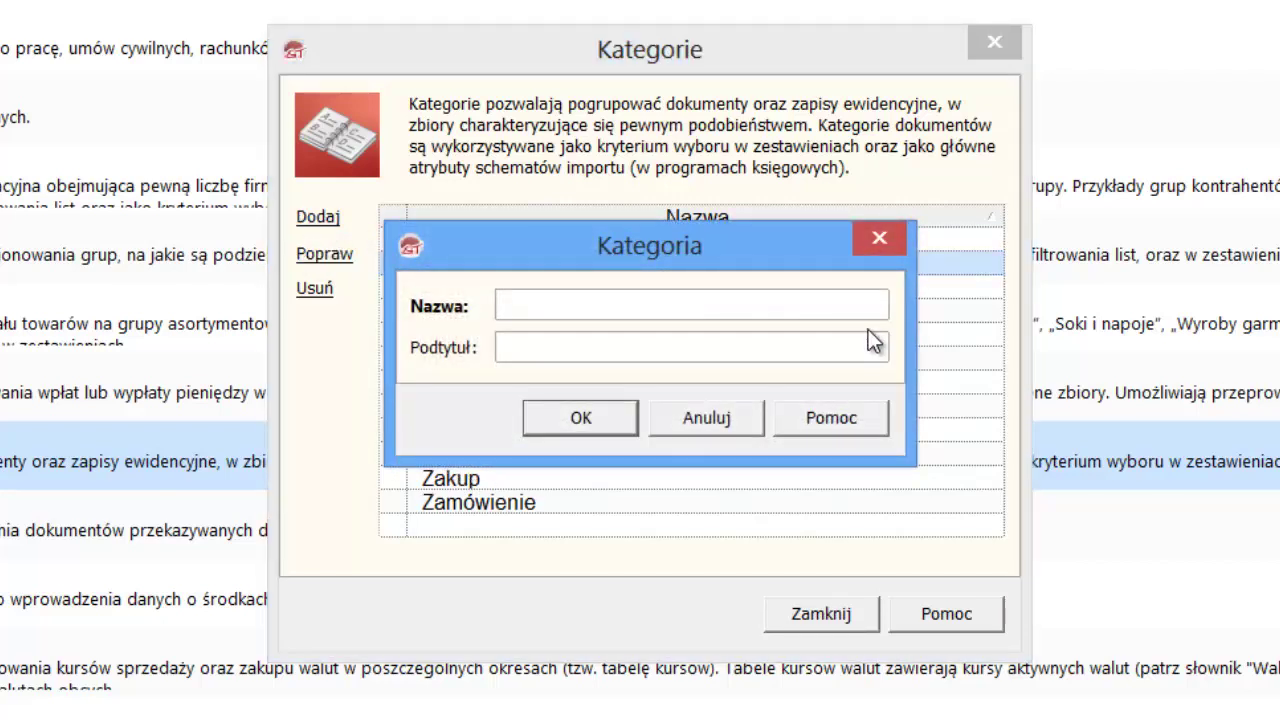
pyautogui.write('Przyjęcie środka trwa')
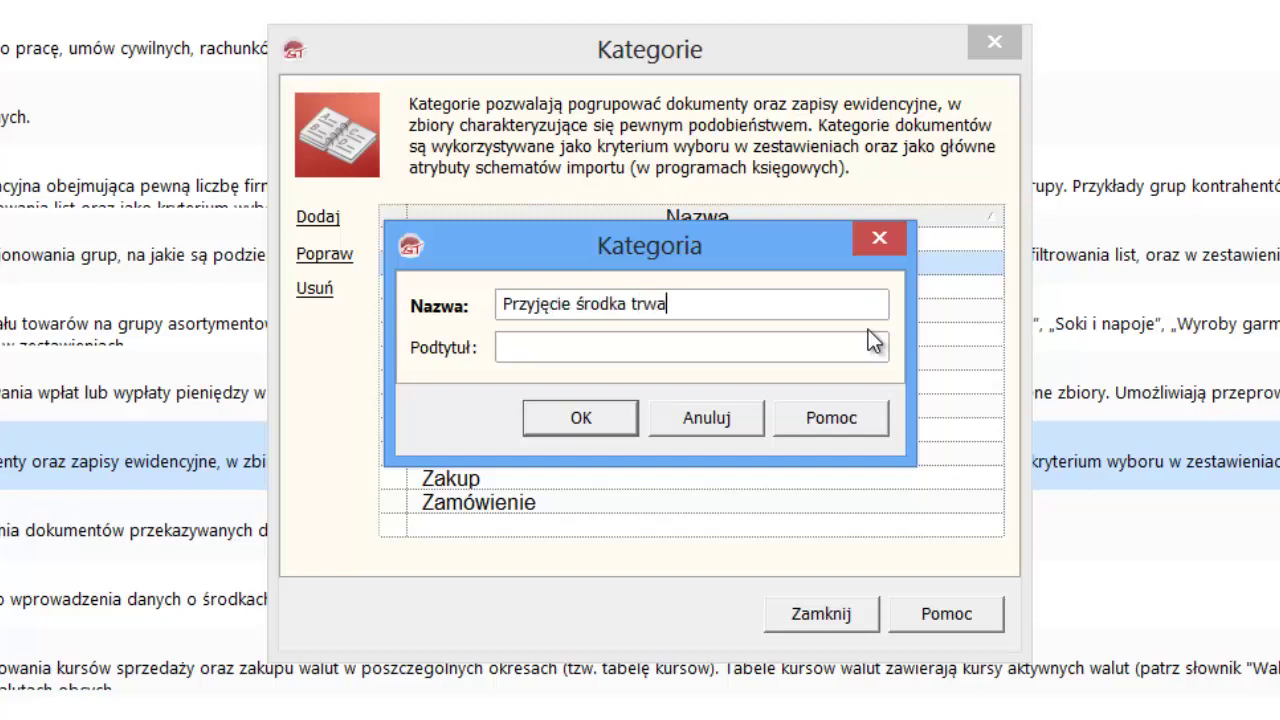
pyautogui.write('łego')
pyautogui.click(605, 415)
# Add a category named "Likwidacja środka trwałego" and close the Kategorie dictionary.
pyautogui.click(320, 220)
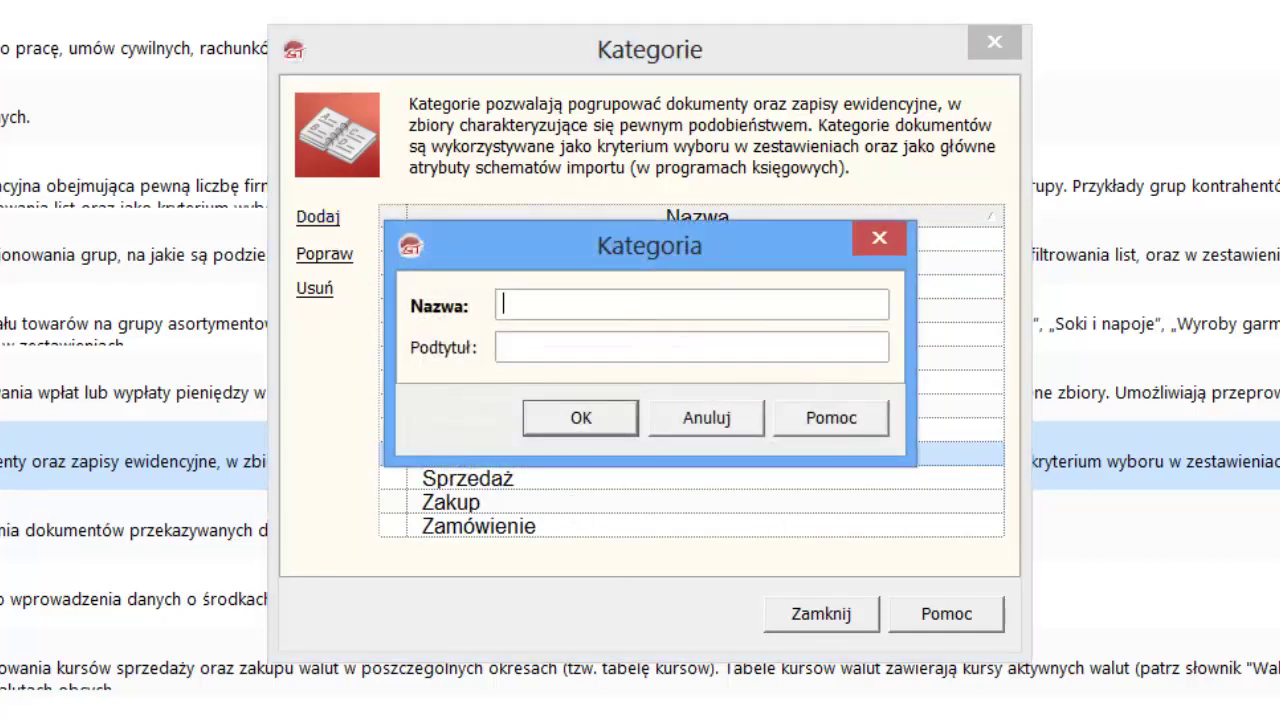
pyautogui.write('Likwidacja ')
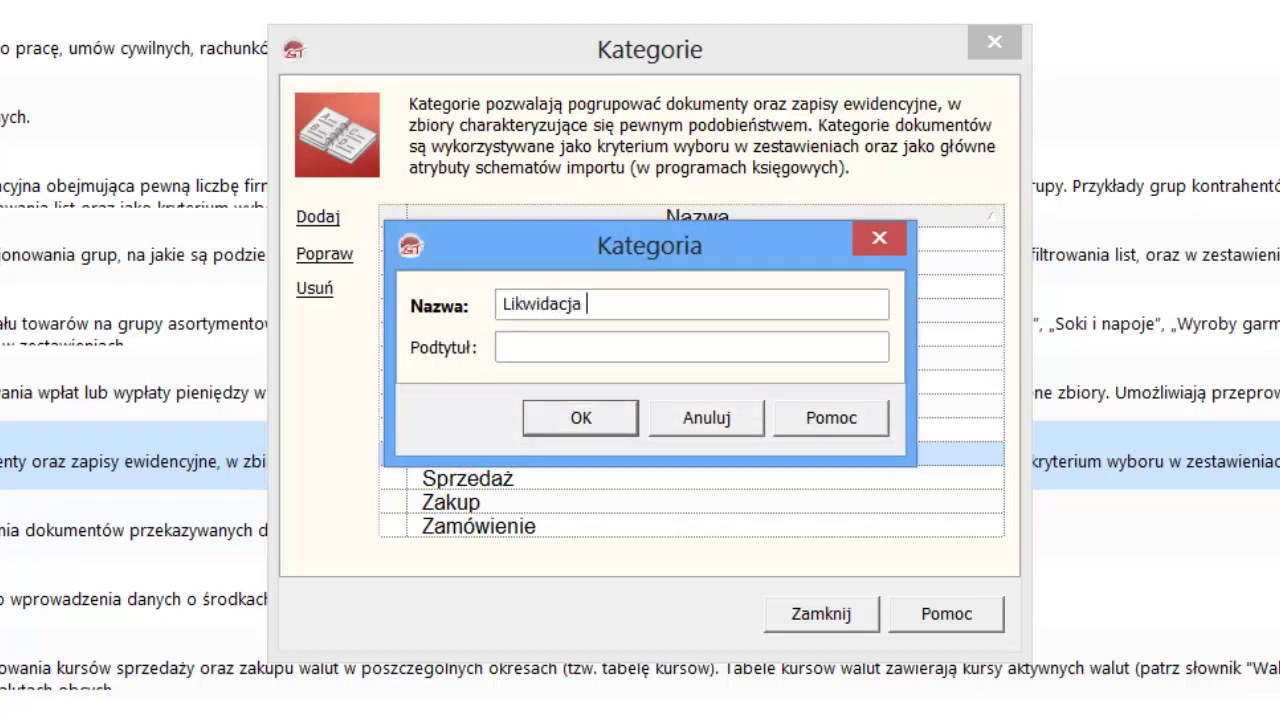
pyautogui.write('środka trwa')
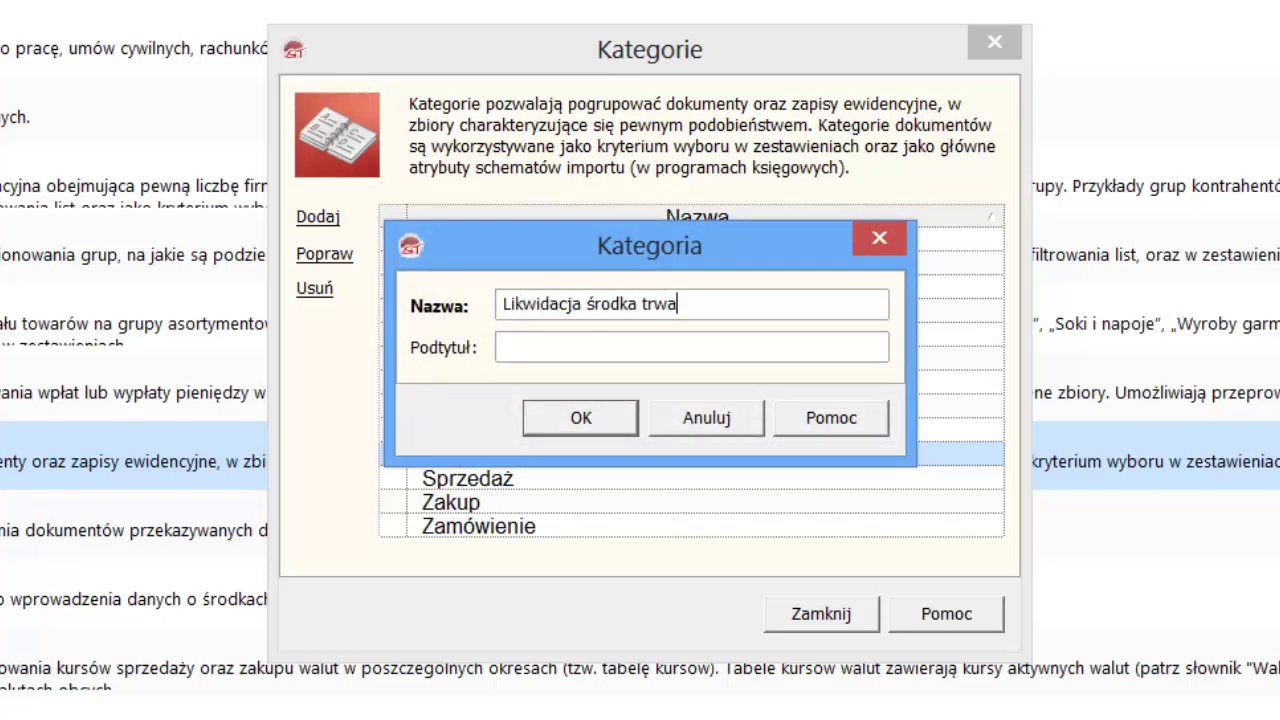
pyautogui.write('łego')
pyautogui.click(604, 434)
pyautogui.click(842, 621)
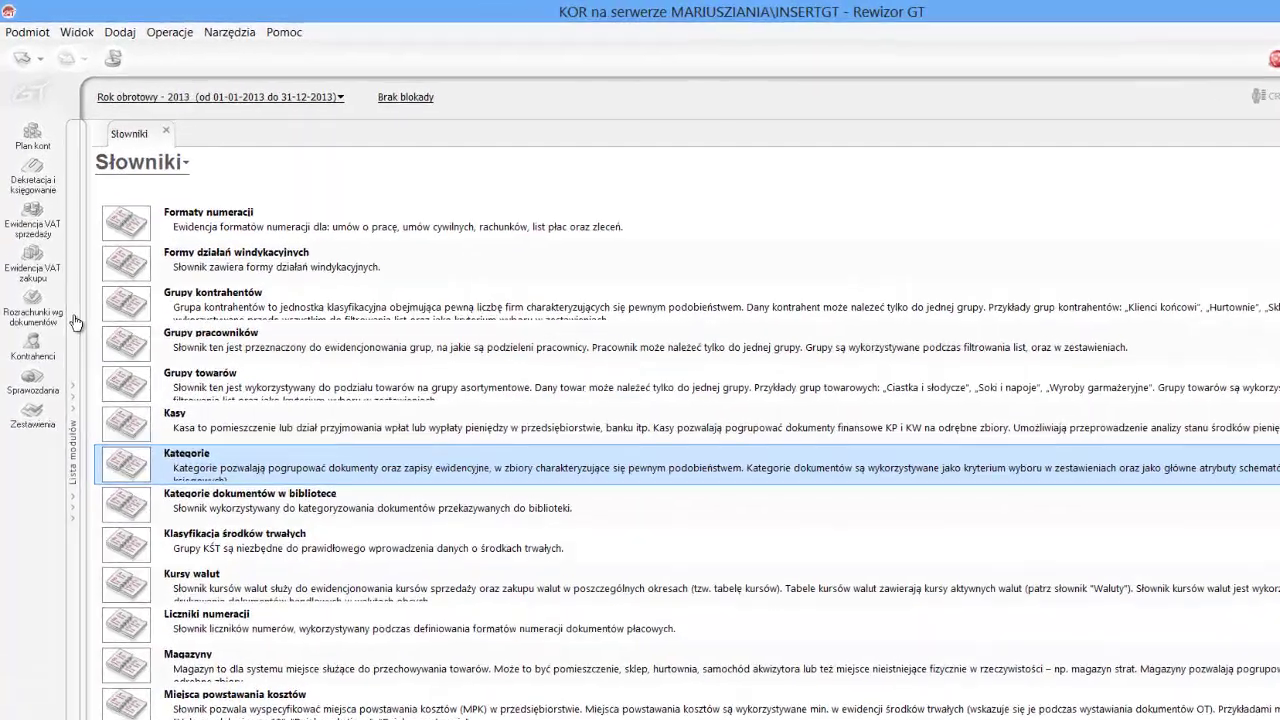
# Open the Środki trwałe register and start a new fixed asset named "Kserokopiarka CANON".
pyautogui.click(63, 278)
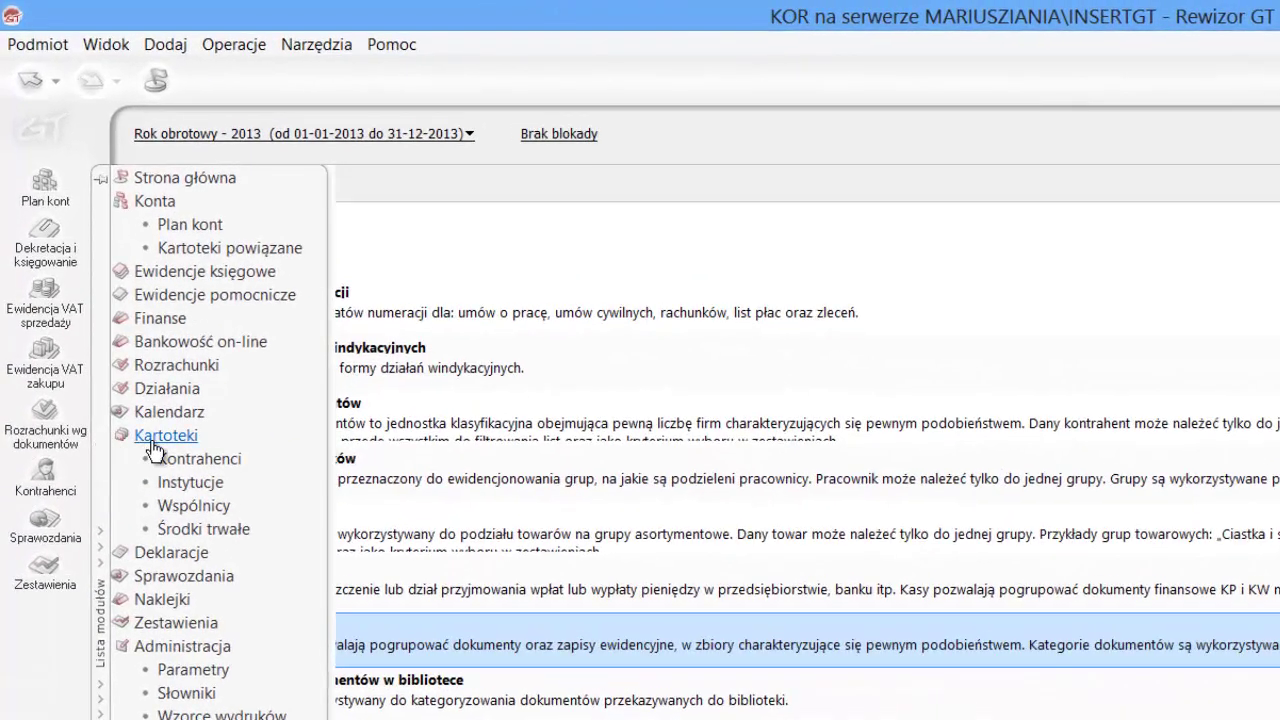
pyautogui.click(201, 530)
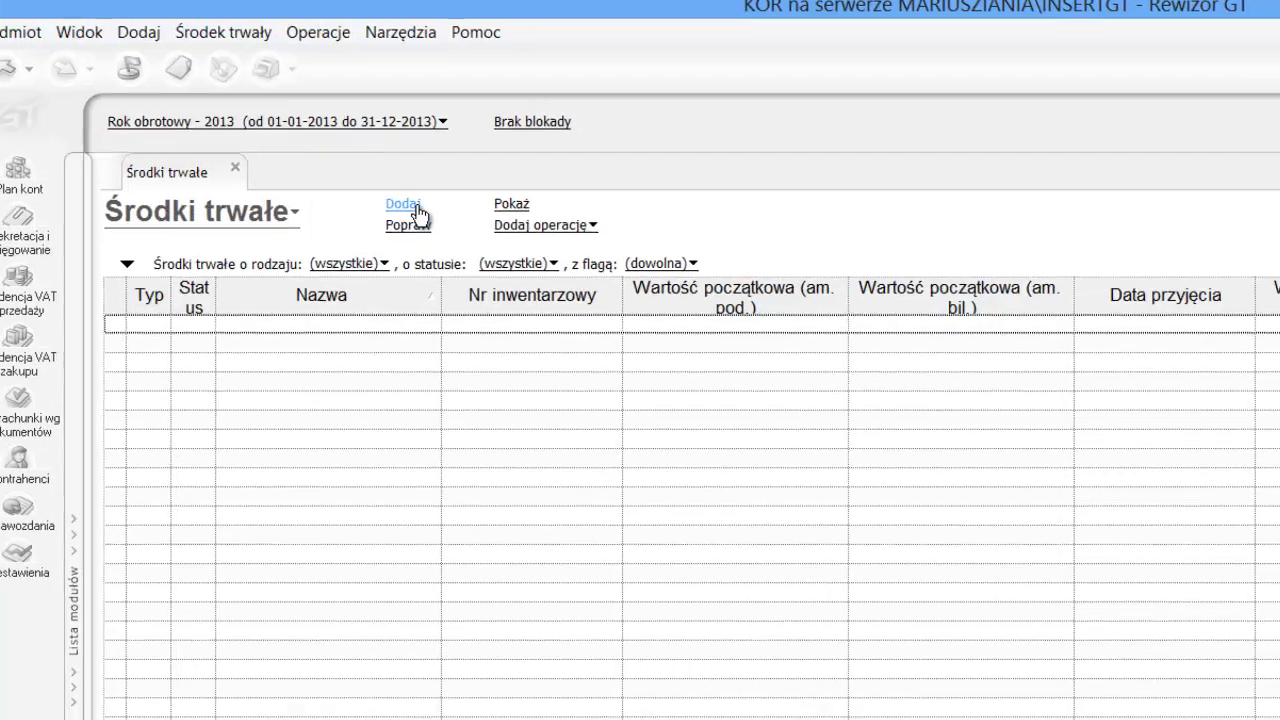
pyautogui.click(440, 216)
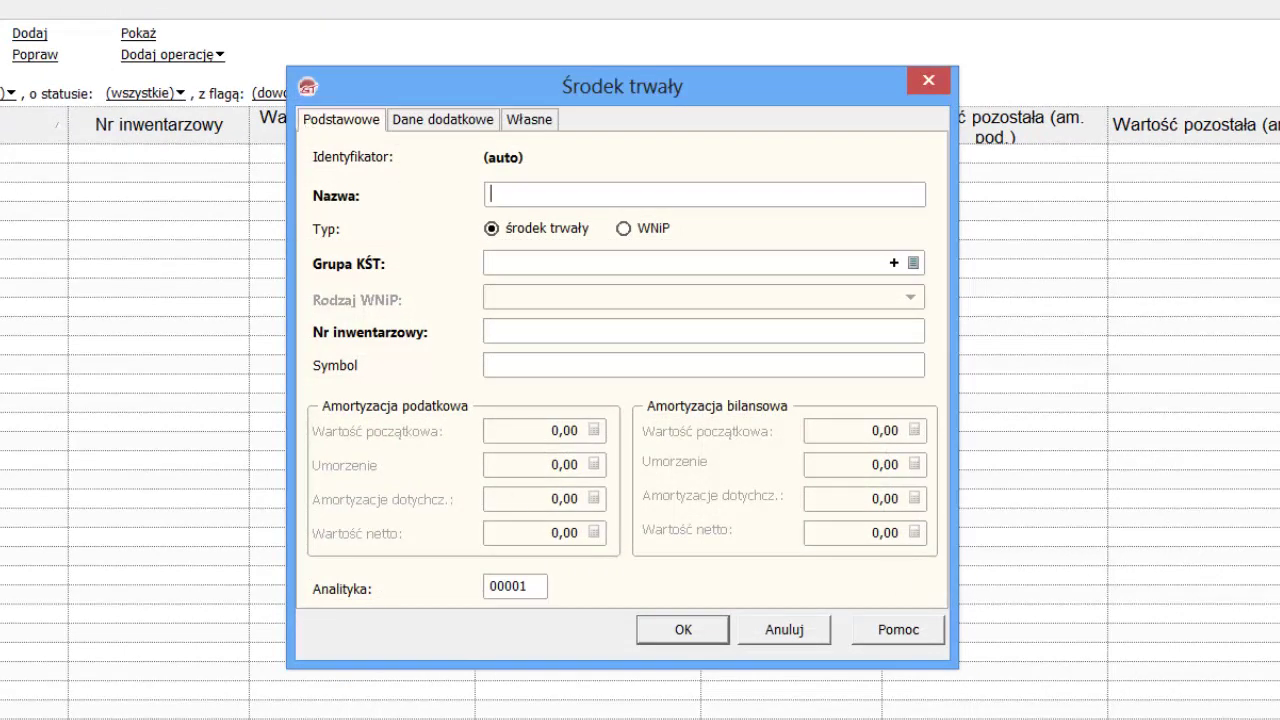
pyautogui.write('Kserokopiarka CANON')
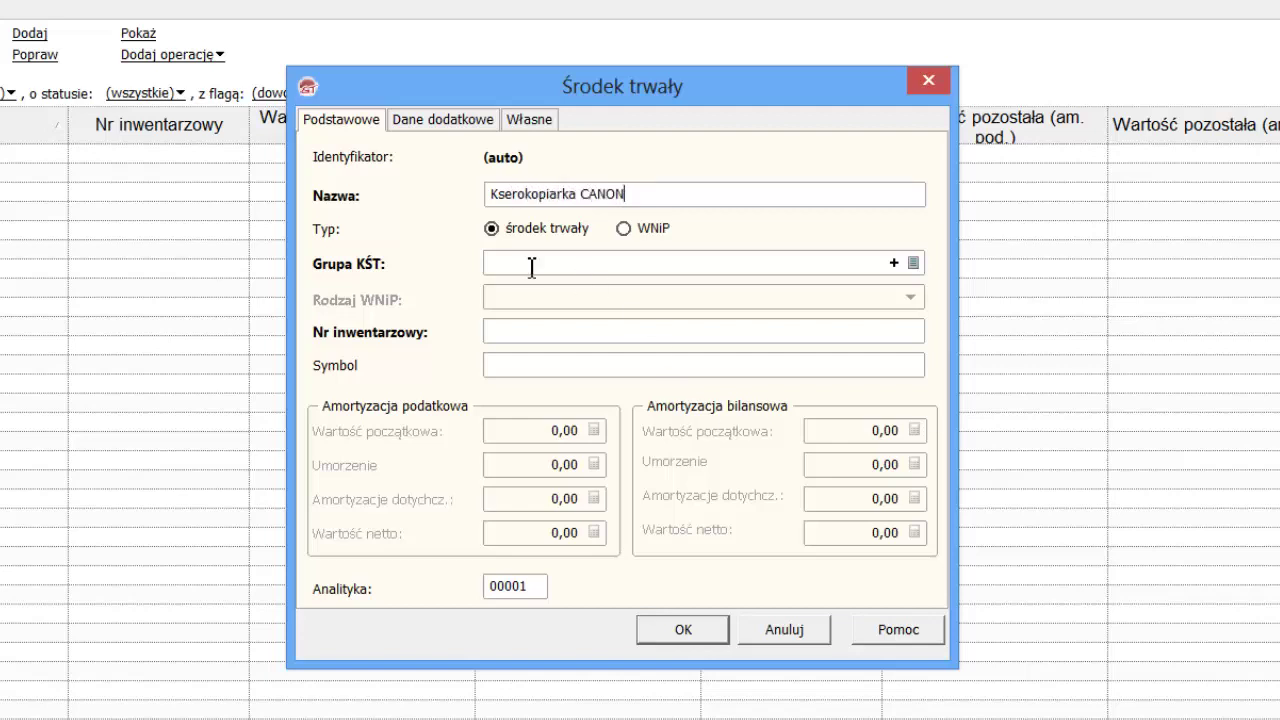
# Assign the asset to KŚT group 803-2 (office copying equipment) and set its inventory number to 1/03/2012.
pyautogui.click(912, 263)
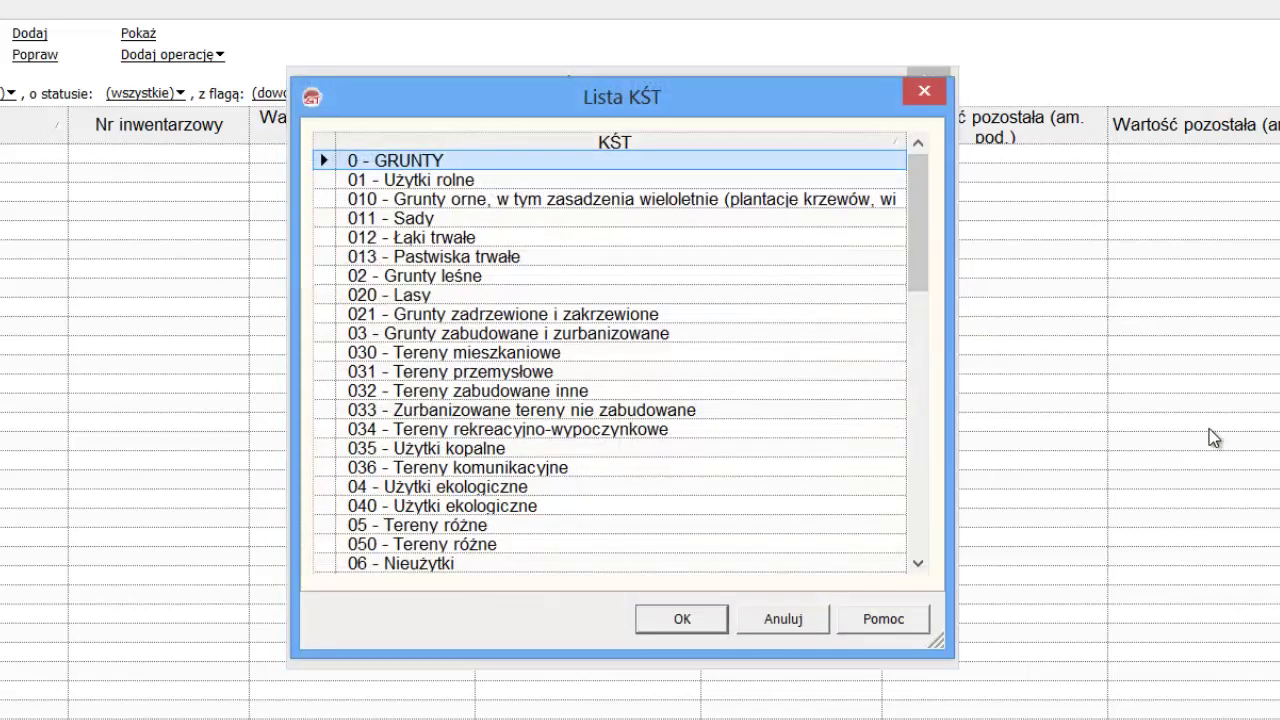
pyautogui.write('803')
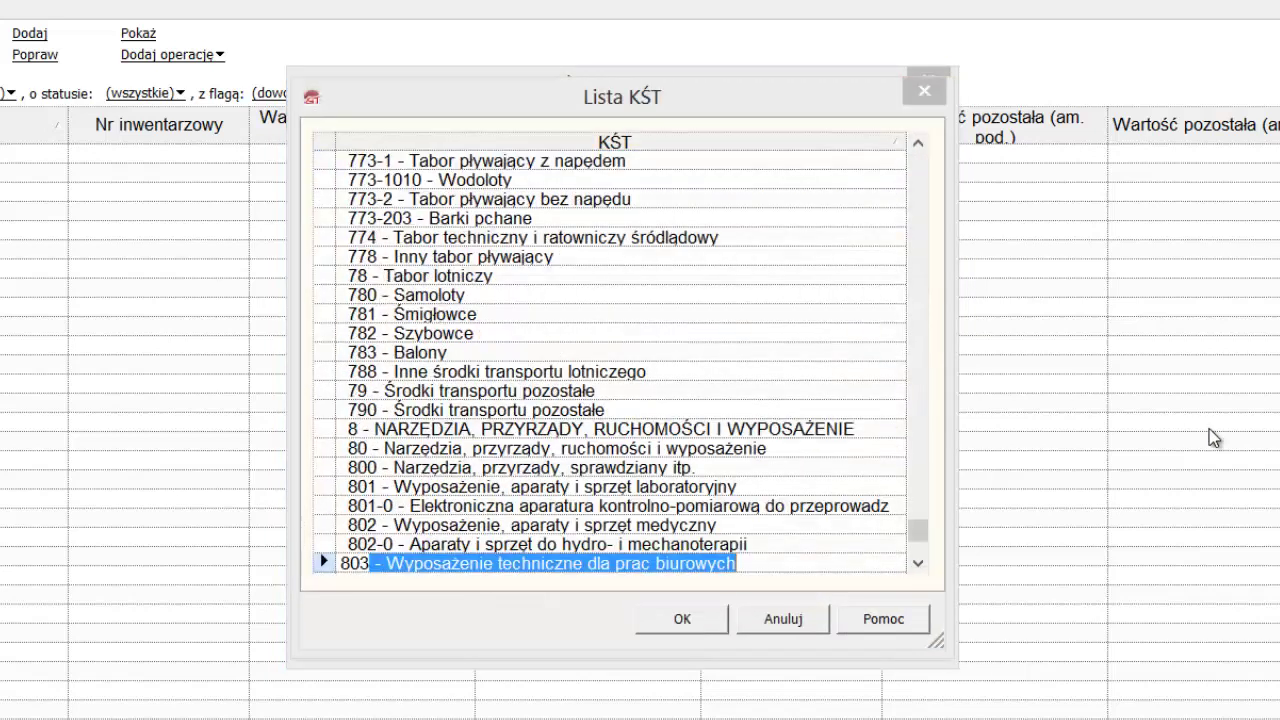
pyautogui.click(917, 563)
pyautogui.click(917, 563)
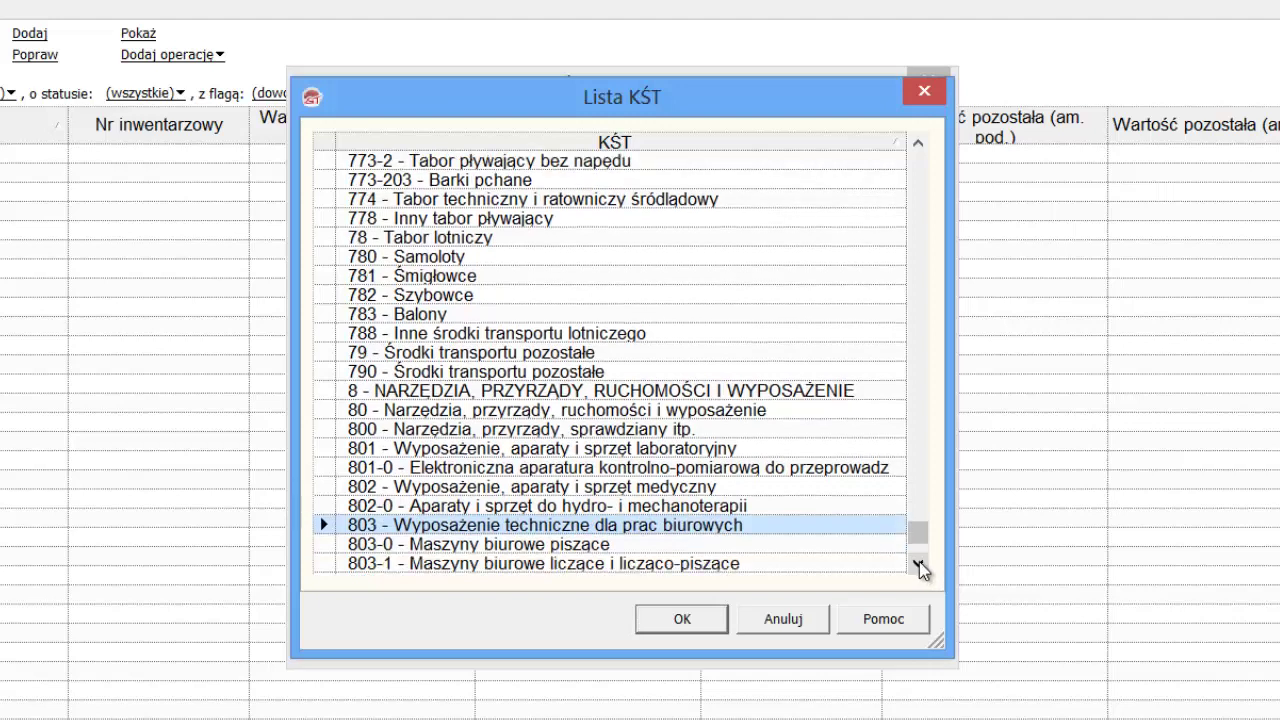
pyautogui.click(917, 563)
pyautogui.click(917, 563)
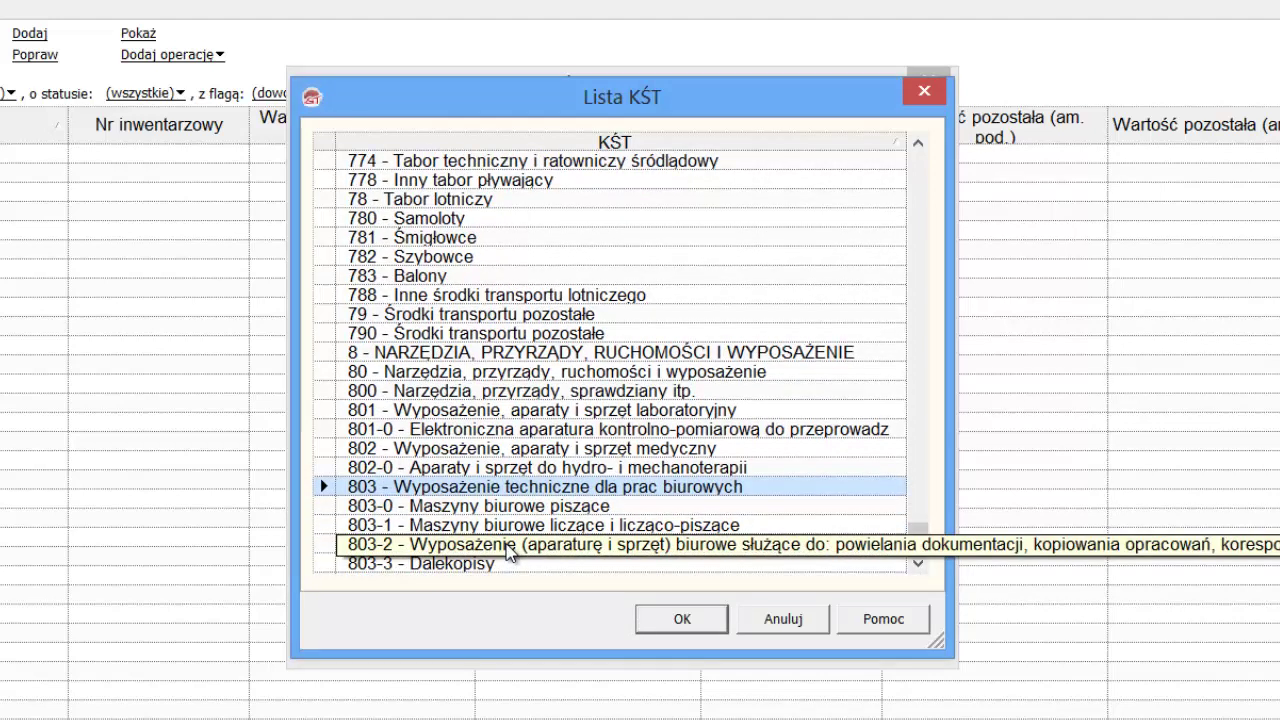
pyautogui.click(508, 546)
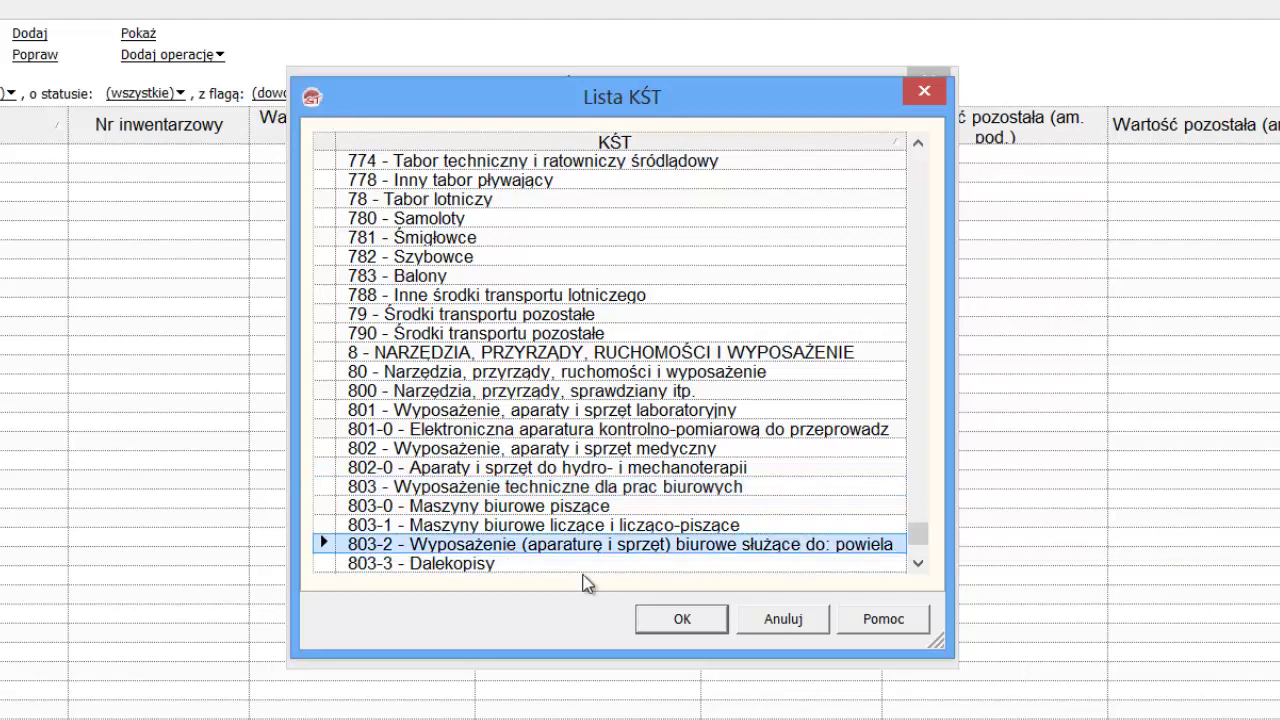
pyautogui.click(708, 626)
pyautogui.click(515, 330)
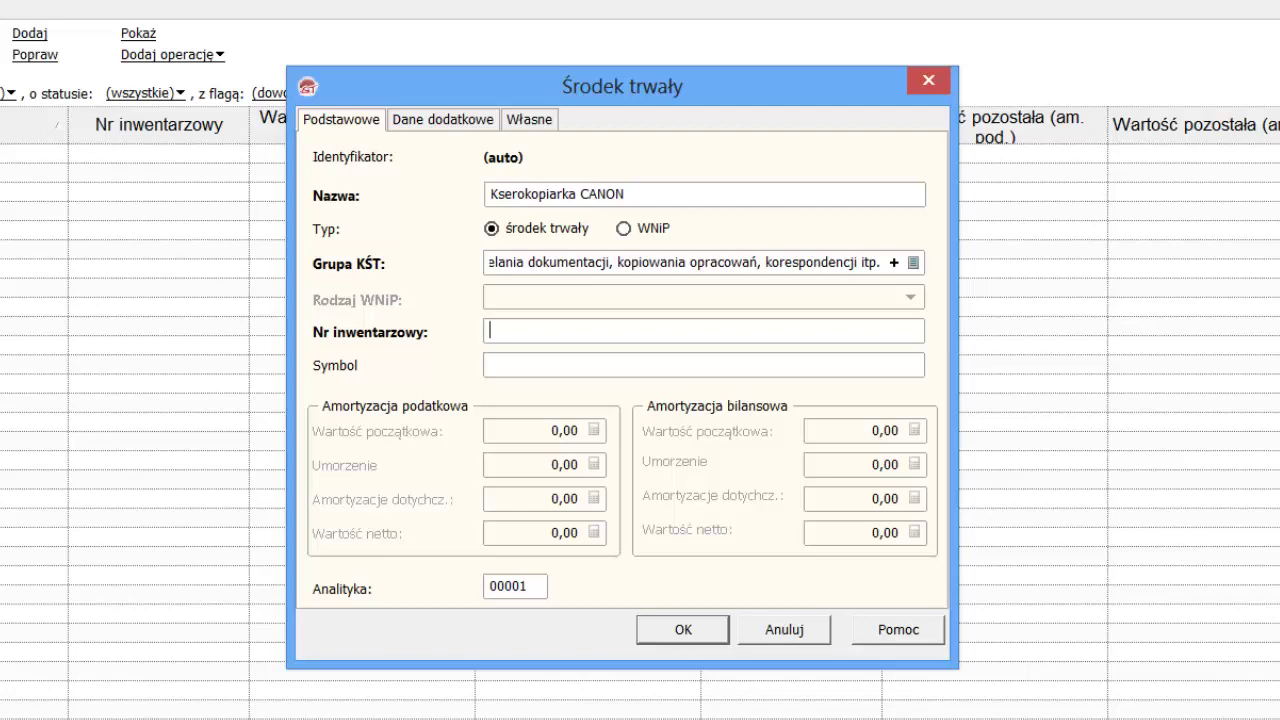
pyautogui.write('1/03/2012')
# In the asset's additional data, set the acquisition date to 13-03-2012, the value to 4000 and the acquisition document to FV 75/03/12.
pyautogui.click(475, 122)
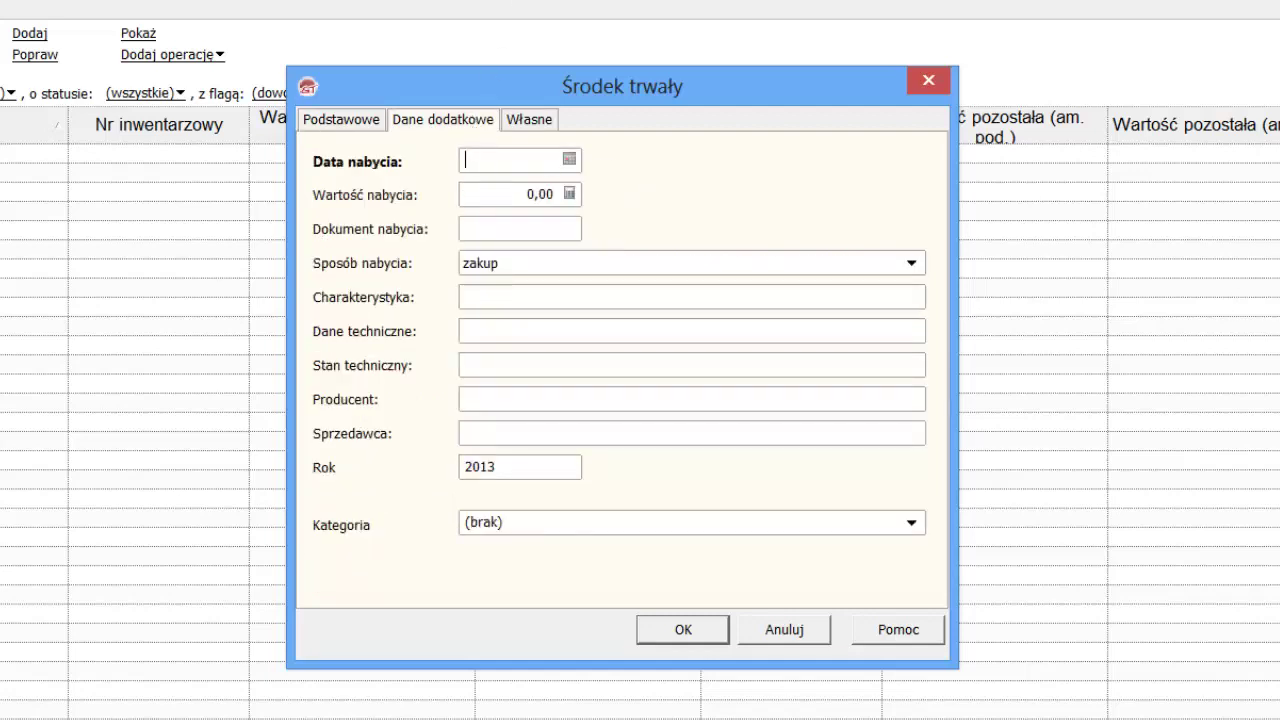
pyautogui.write('13-03-2012')
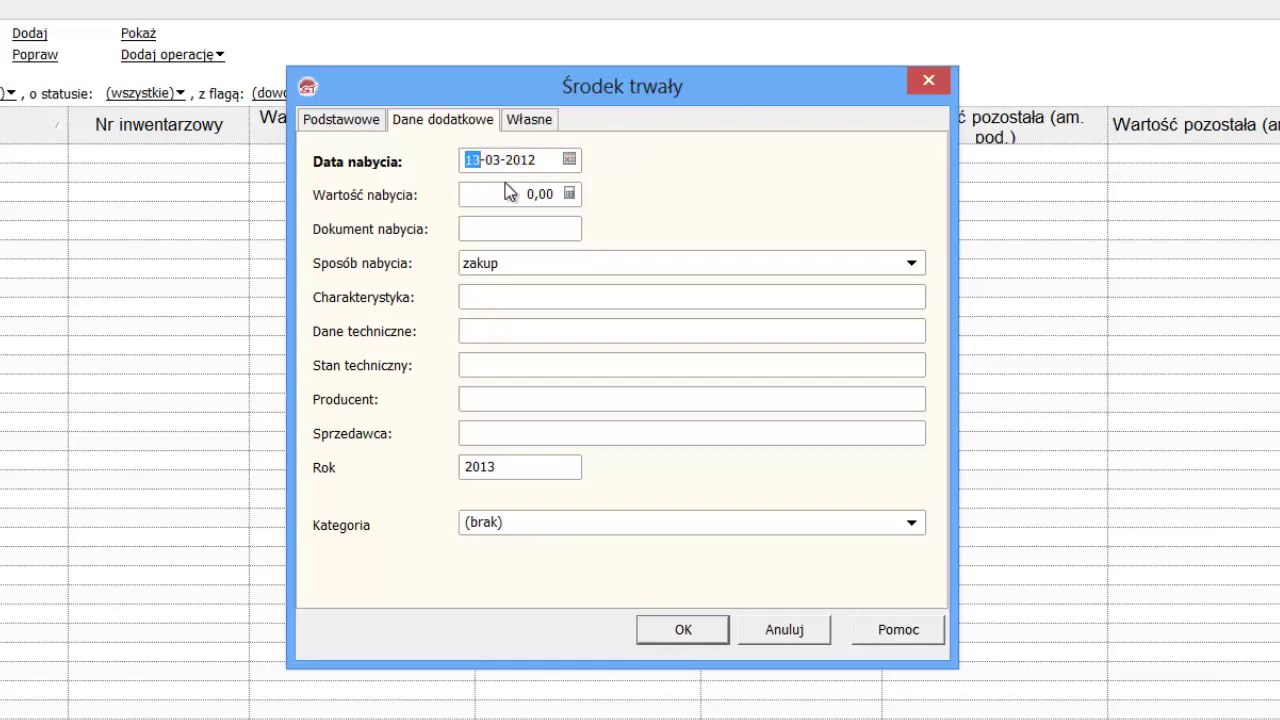
pyautogui.click(543, 196)
pyautogui.write('4000')
pyautogui.click(518, 232)
pyautogui.write('FV 75/03/12')
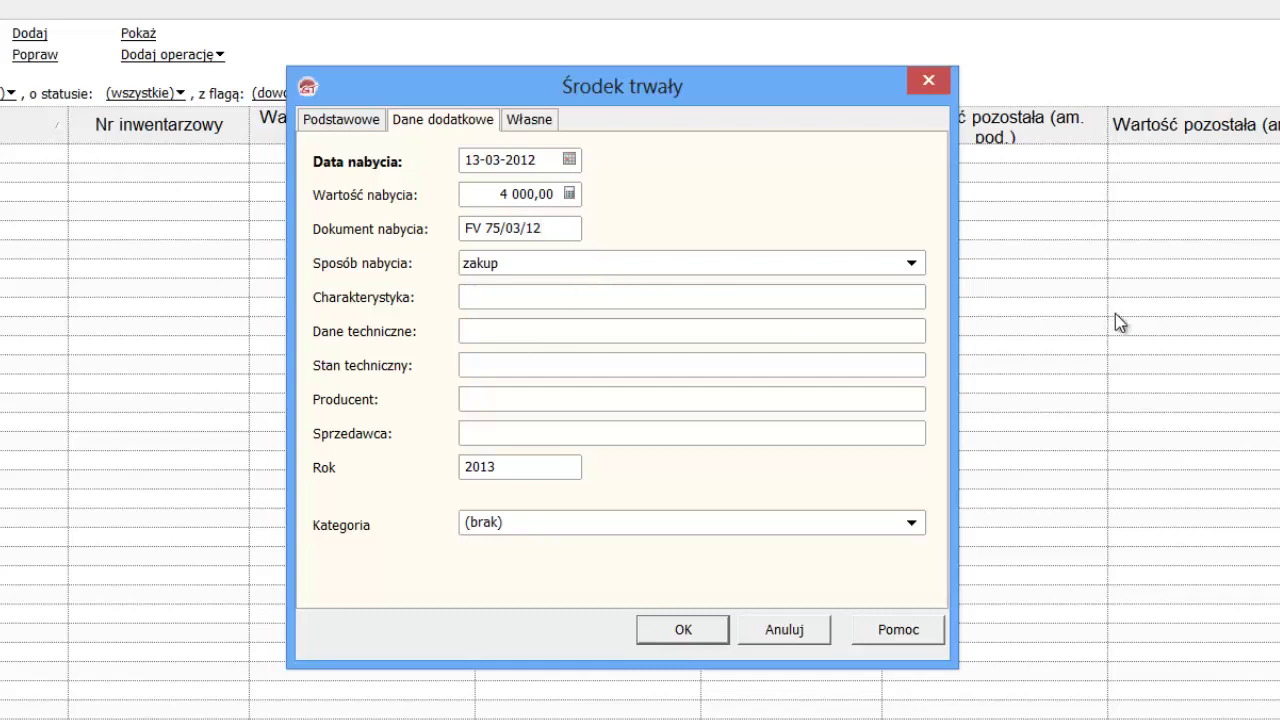
# Describe the asset with characteristic "Ksero kolor", technical data "Rozdzielczość 300 dpi" and technical condition "bardzo dobry".
pyautogui.write('Ksero kolor')
pyautogui.click(590, 329)
pyautogui.write('Rozdziel')
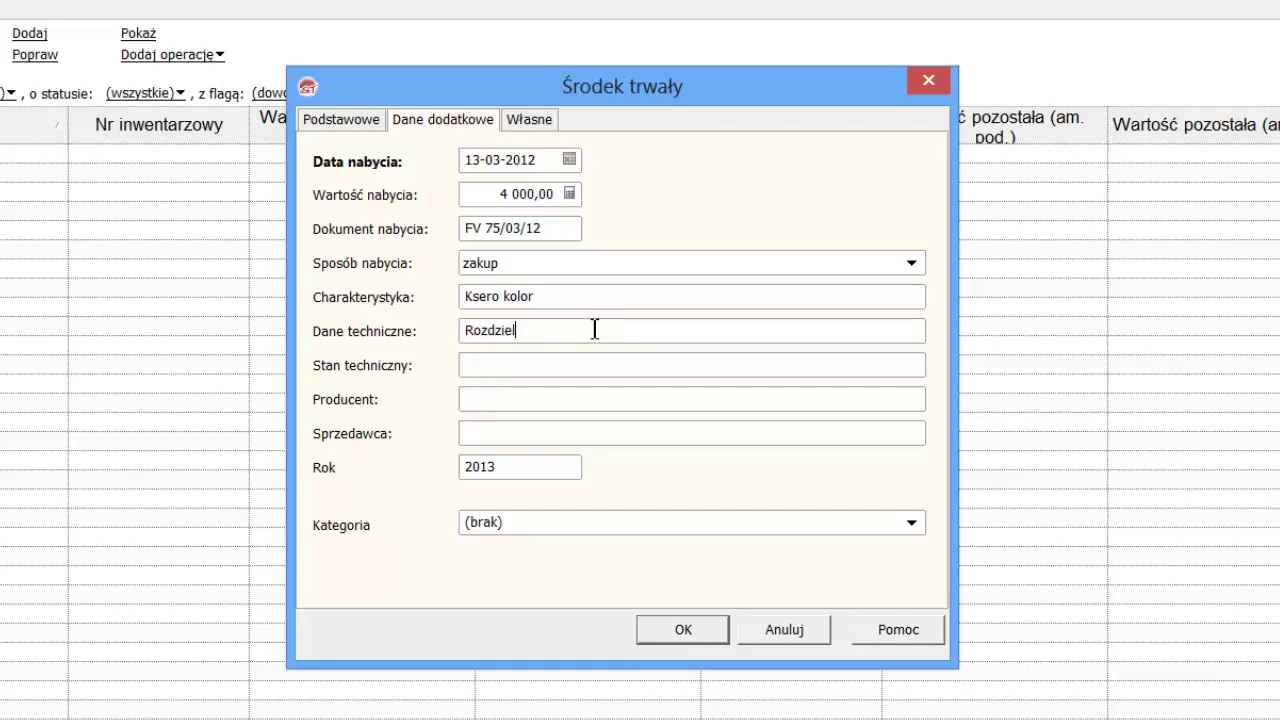
pyautogui.write('czość 300 dpi')
pyautogui.click(676, 370)
pyautogui.write('bardzo dob')
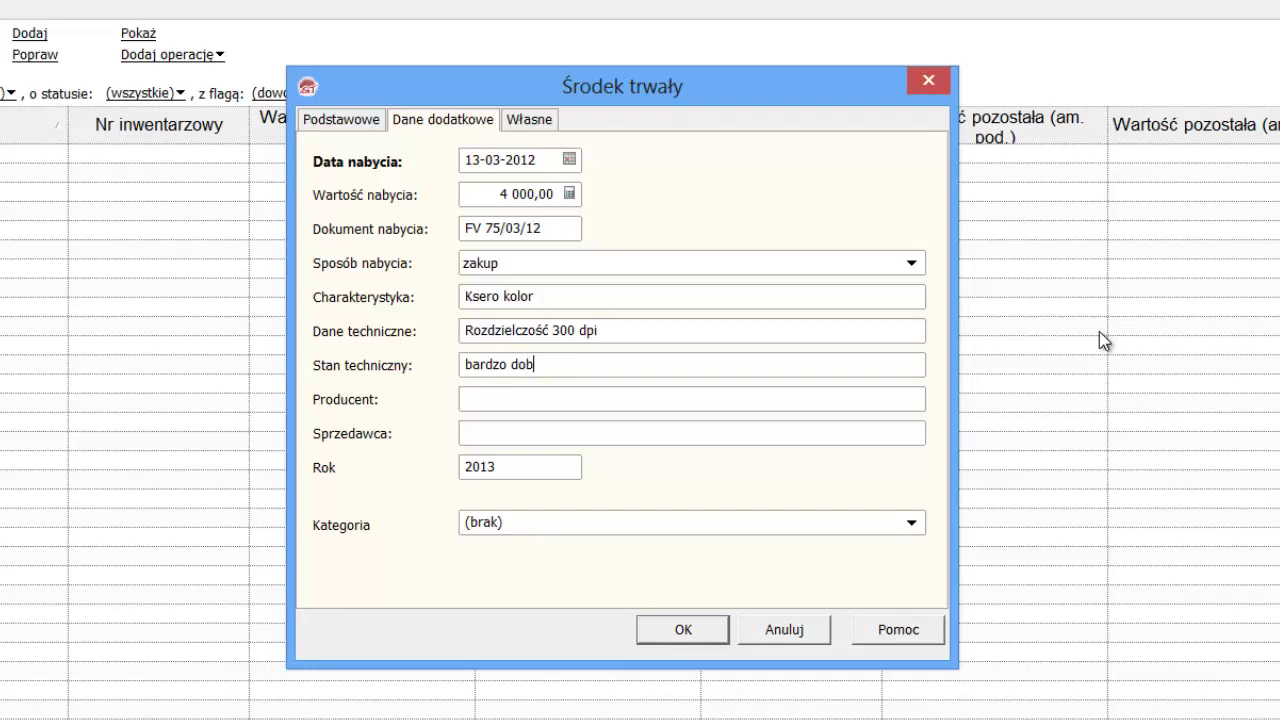
pyautogui.write('ry')
# Set the asset's producer to CANON, the seller to "IMPET sp. z o. o." and the year to 2012.
pyautogui.click(541, 407)
pyautogui.write('CANON')
pyautogui.press('Tab')
pyautogui.write('IMPE')
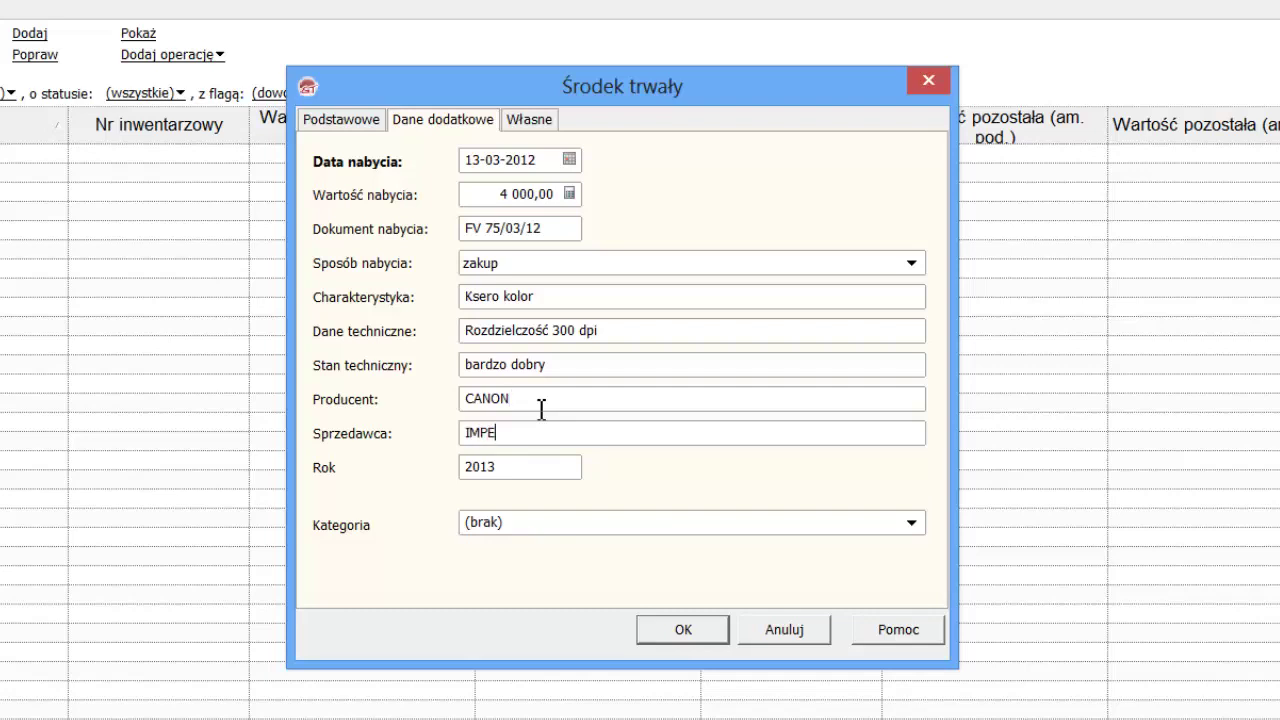
pyautogui.write('T sp. z o. o.')
pyautogui.click(517, 469)
pyautogui.press('BackSpace')
pyautogui.write('2')
# Assign the Amortyzacja category to the asset and save the fixed asset record.
pyautogui.click(913, 525)
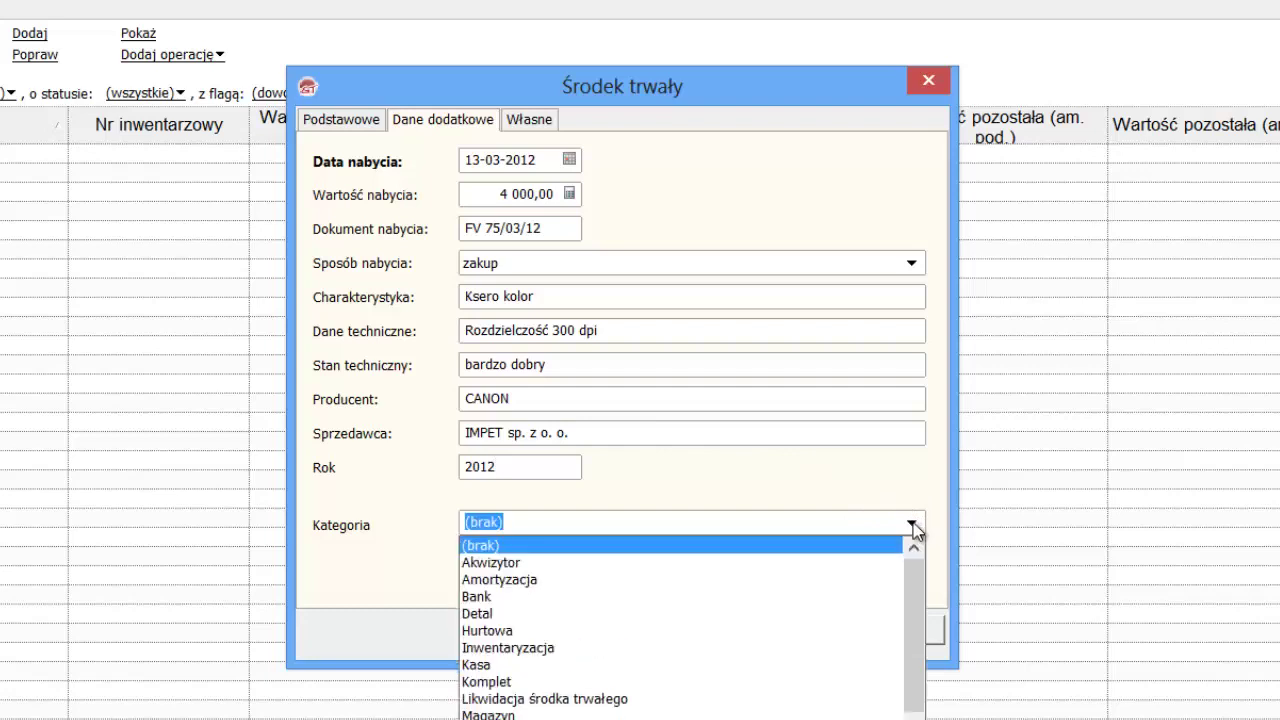
pyautogui.click(851, 576)
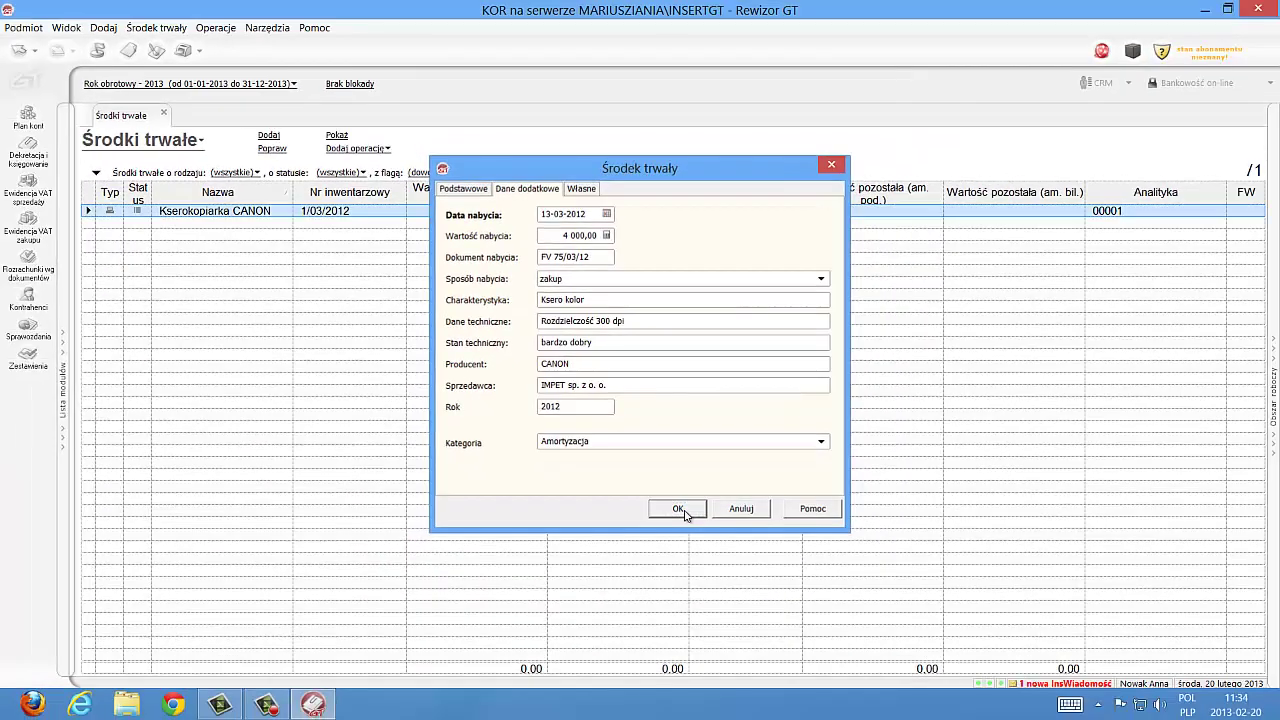
pyautogui.click(693, 634)
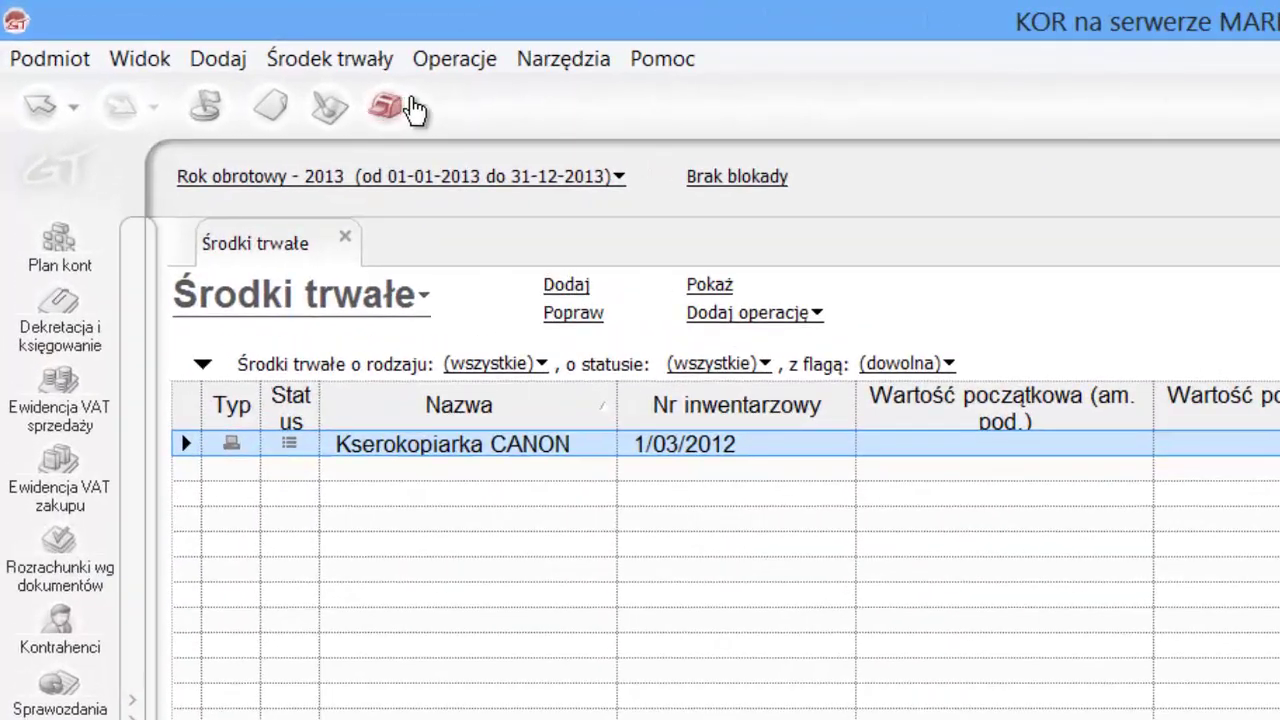
# Preview the Ewidencja środków trwałych printout for Amortyzacja podatkowa, and close the preview.
pyautogui.click(412, 108)
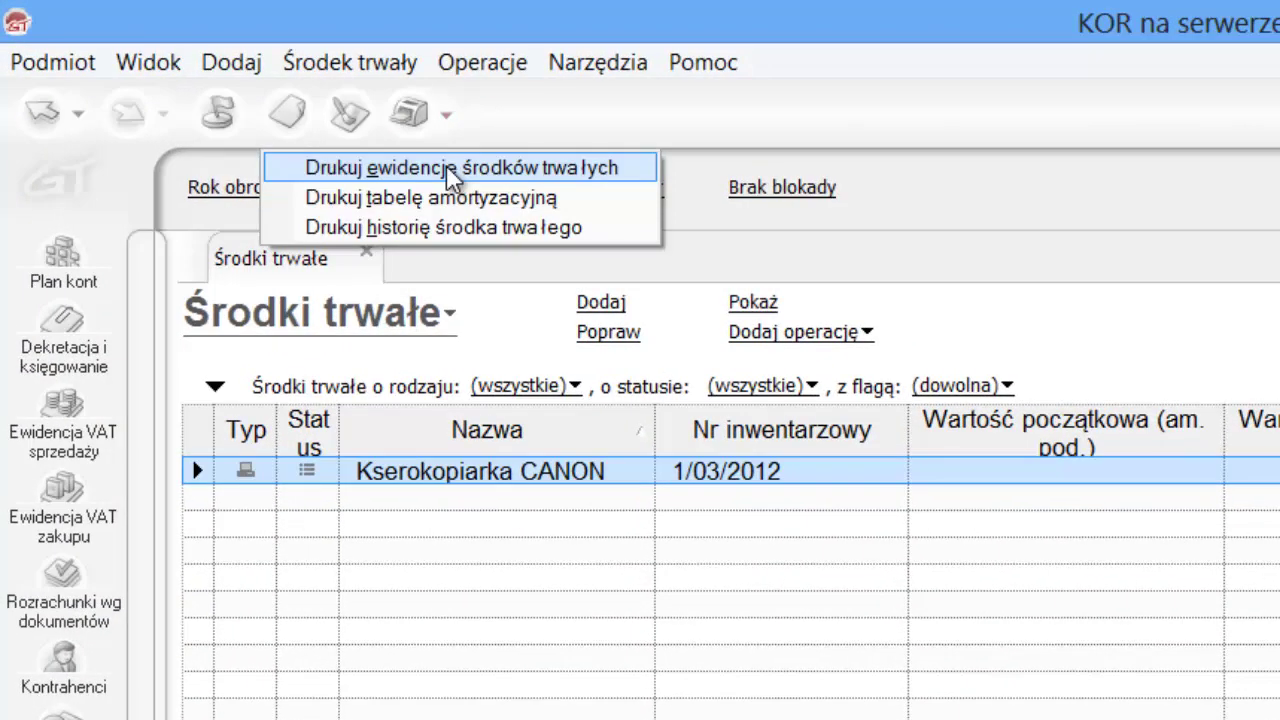
pyautogui.click(450, 168)
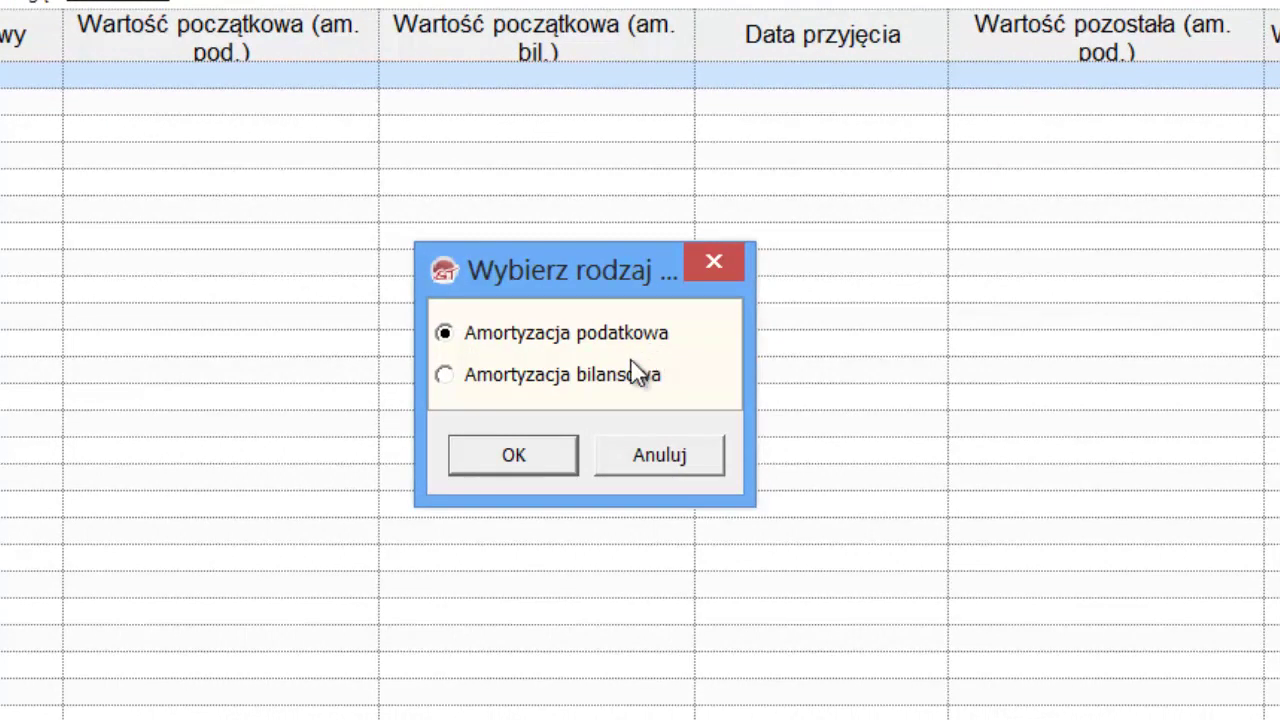
pyautogui.click(511, 462)
pyautogui.click(465, 558)
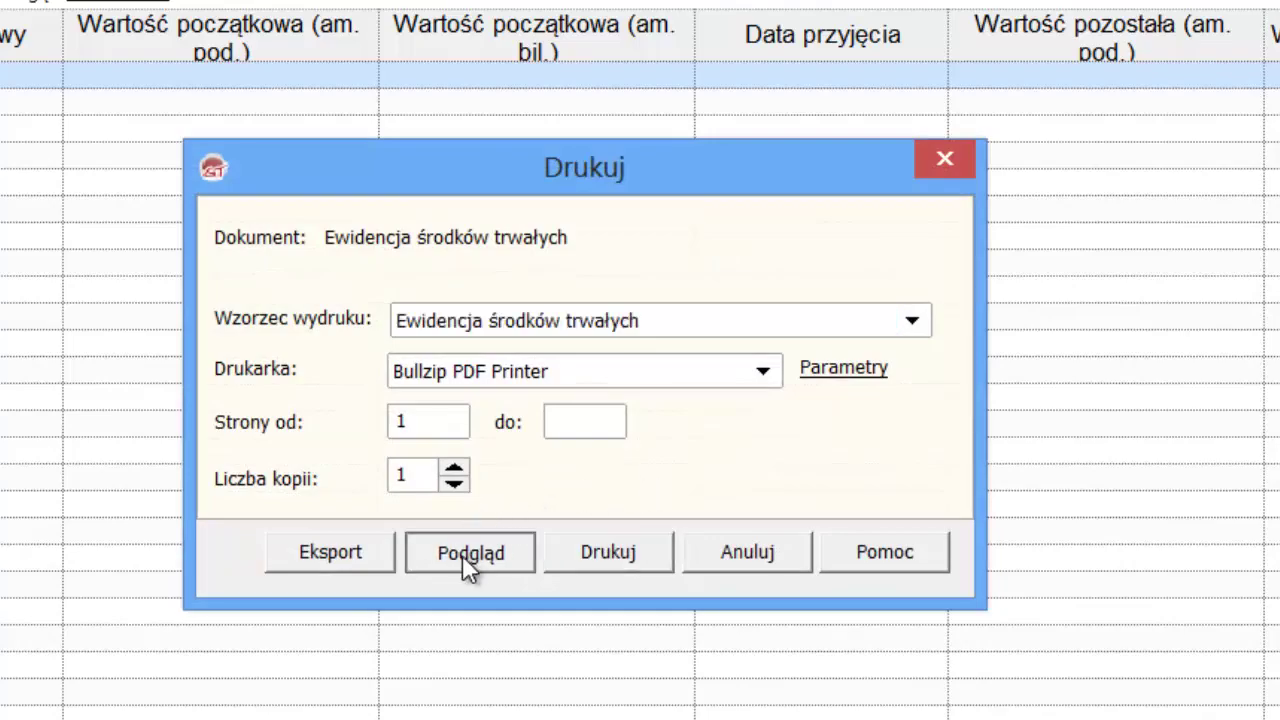
pyautogui.click(462, 555)
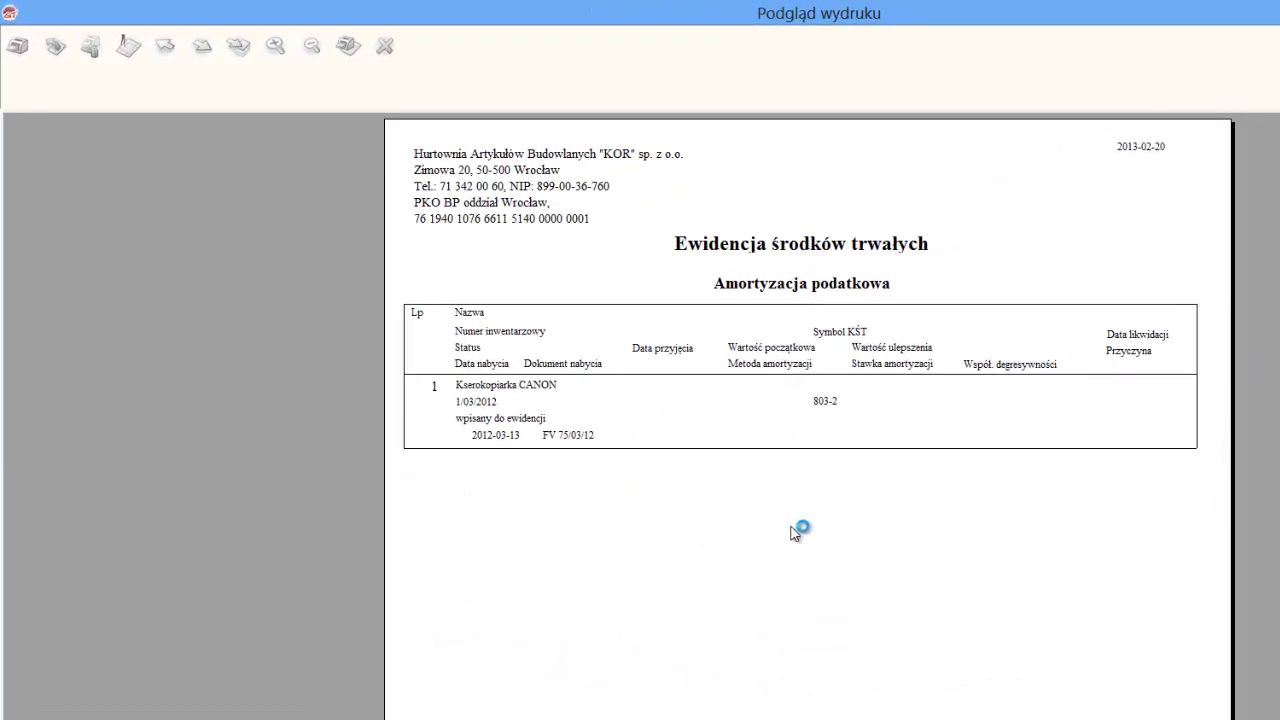
pyautogui.click(385, 48)
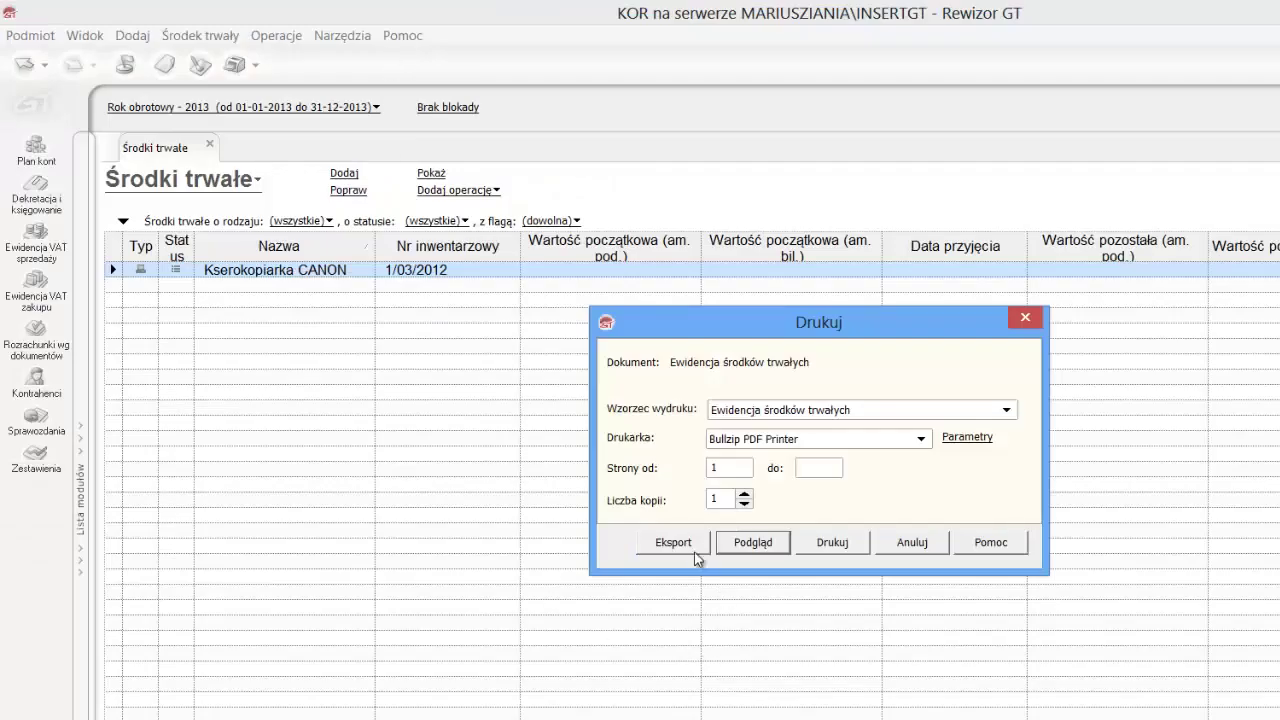